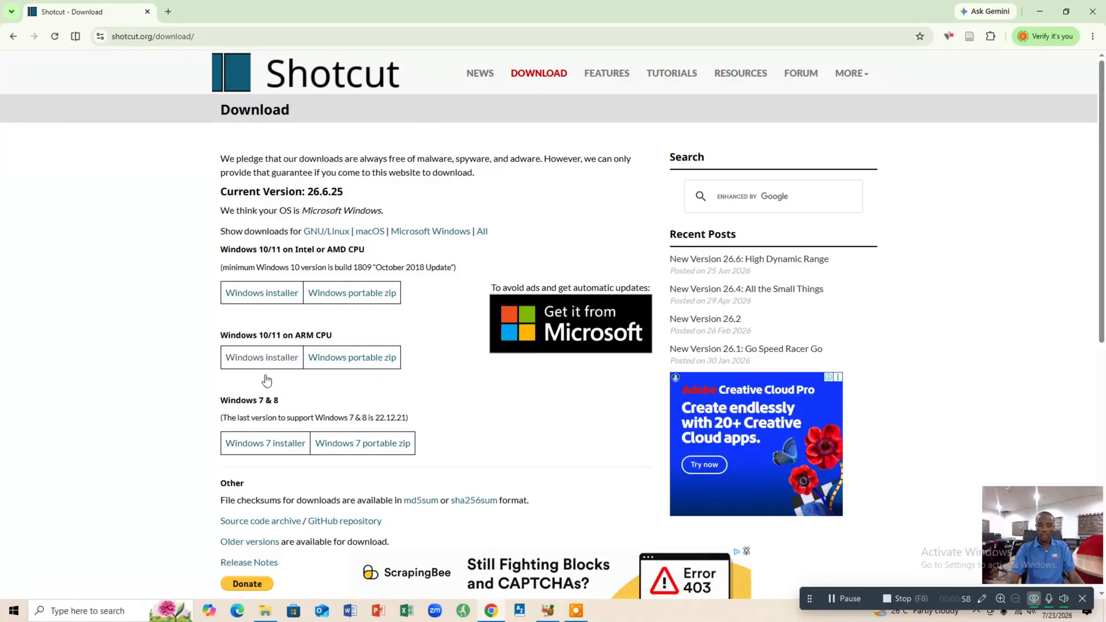
# Download the Shotcut Windows installer for Intel or AMD CPUs and check its progress in the browser's recent downloads.
pyautogui.click(267, 296)
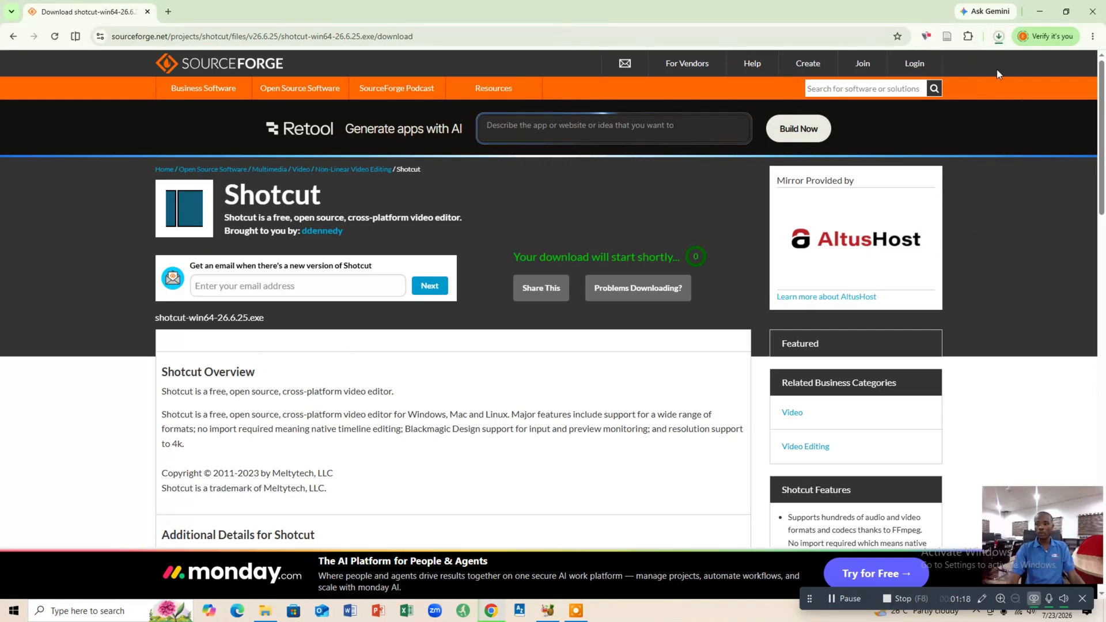
pyautogui.click(999, 36)
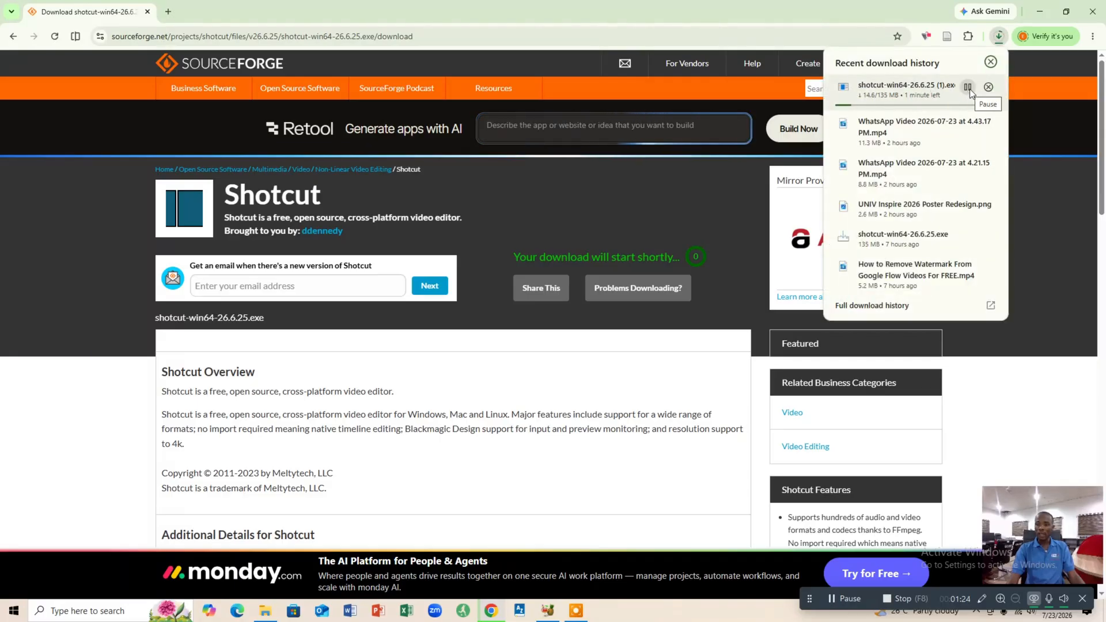
pyautogui.click(1037, 72)
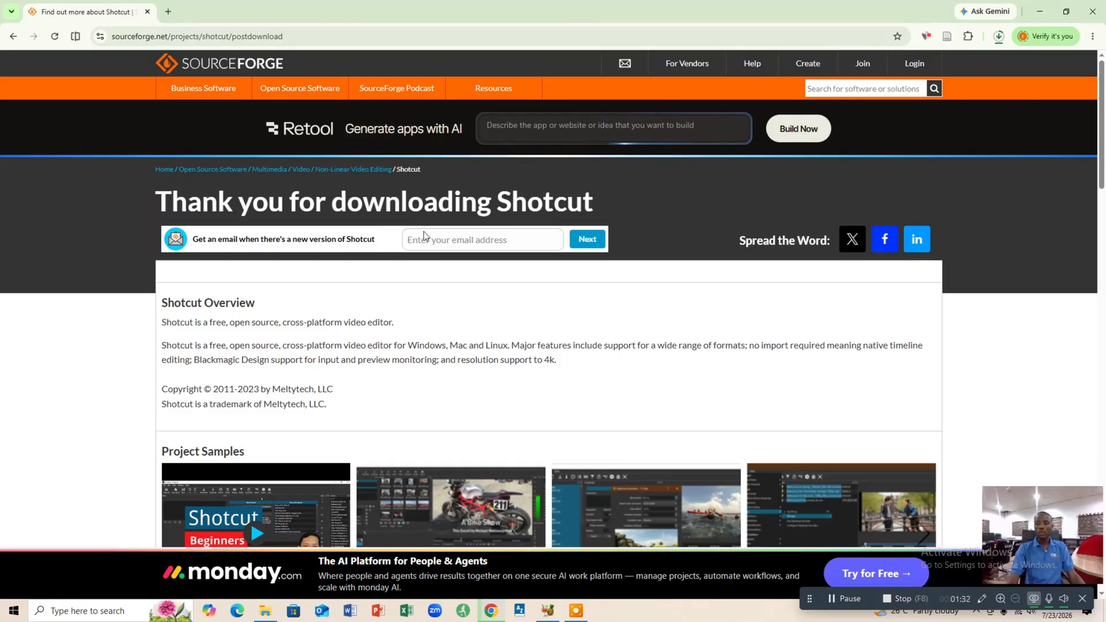
# Switch to Shotcut from the desktop and start a new project named "water" in the Desktop folder.
pyautogui.click(1043, 14)
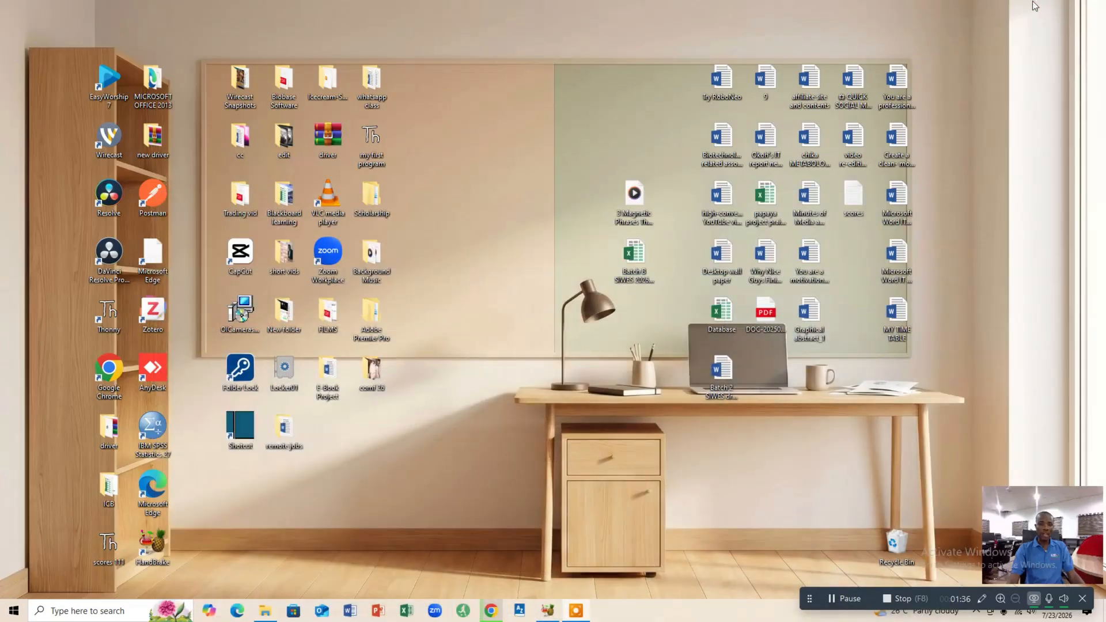
pyautogui.click(241, 431)
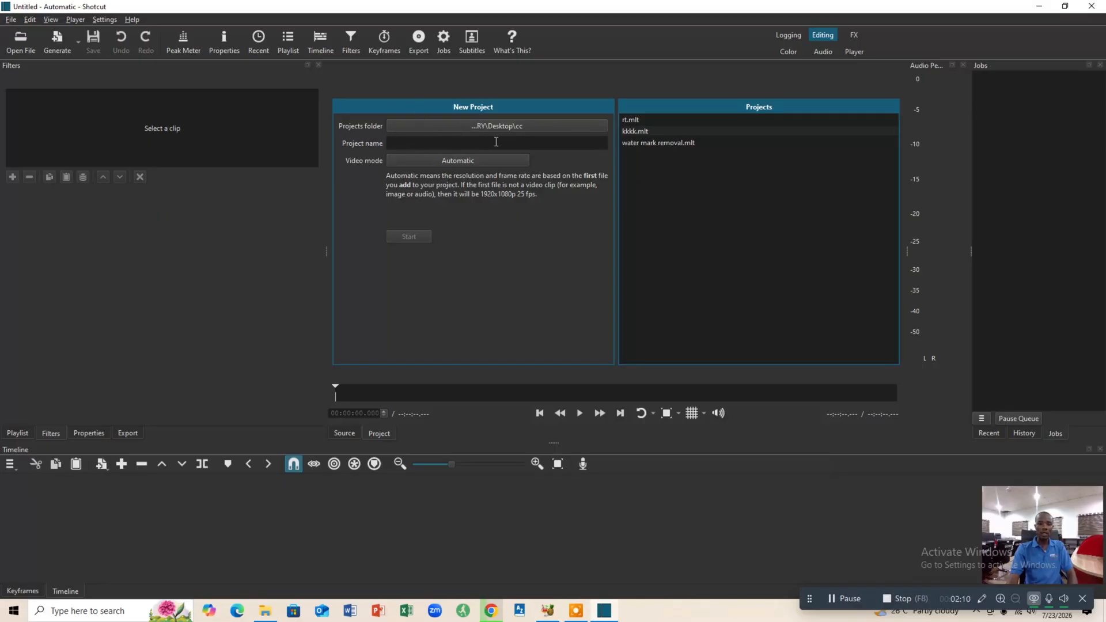
pyautogui.click(442, 126)
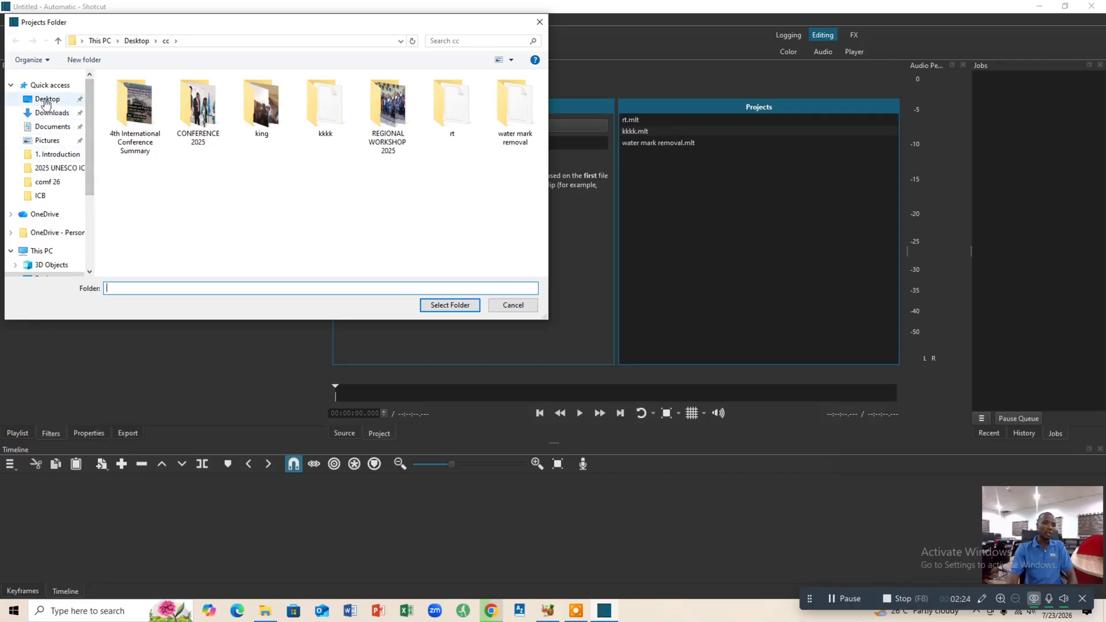
pyautogui.click(47, 101)
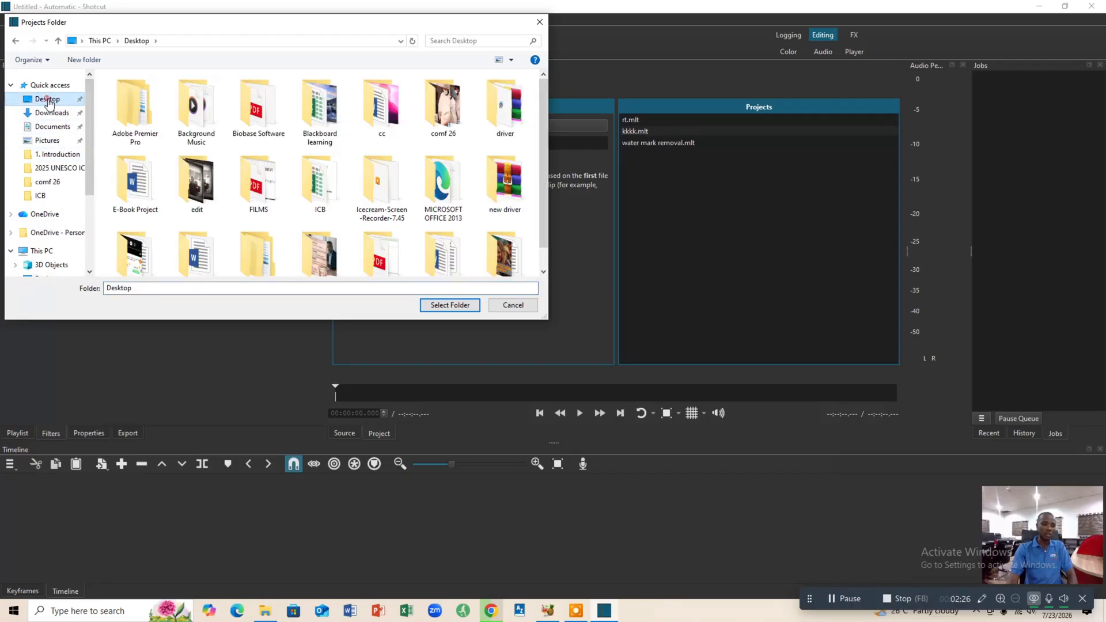
pyautogui.click(452, 306)
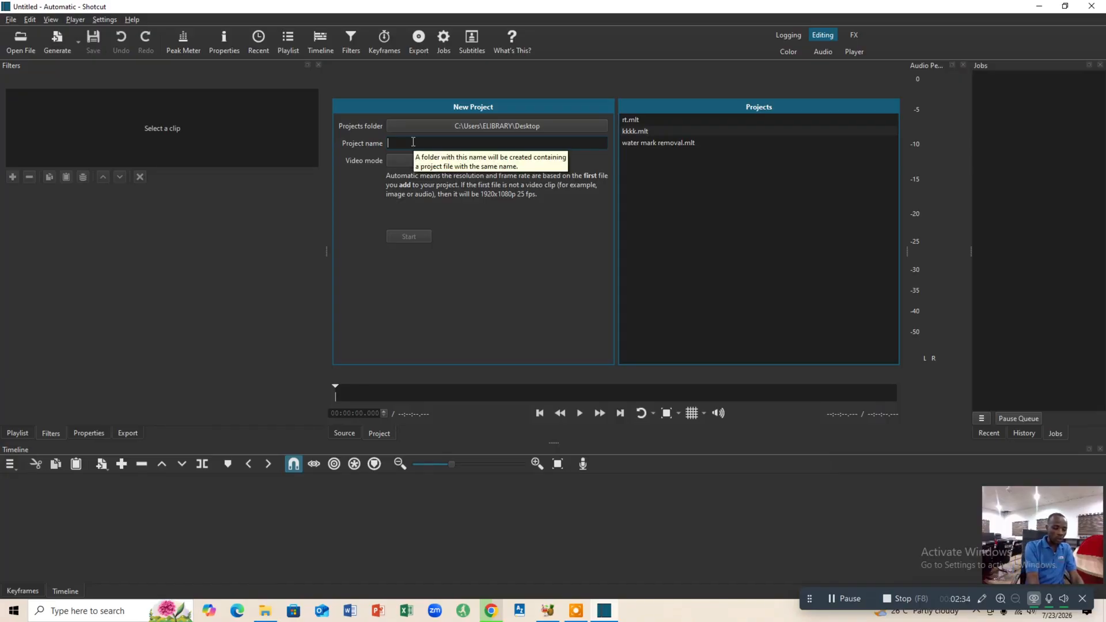
pyautogui.write('water')
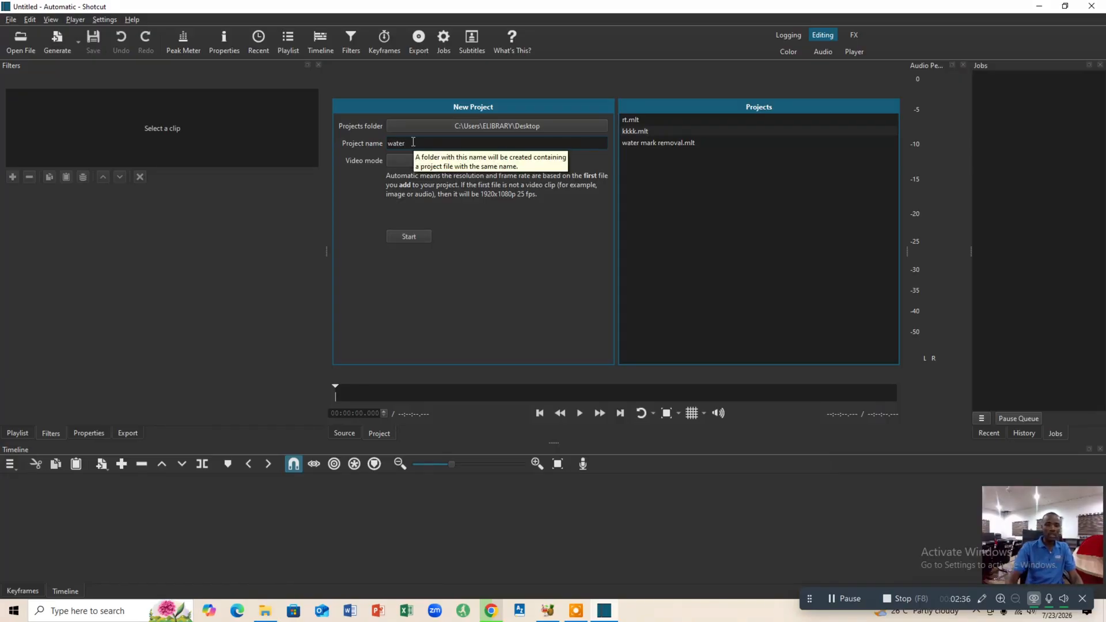
pyautogui.click(410, 238)
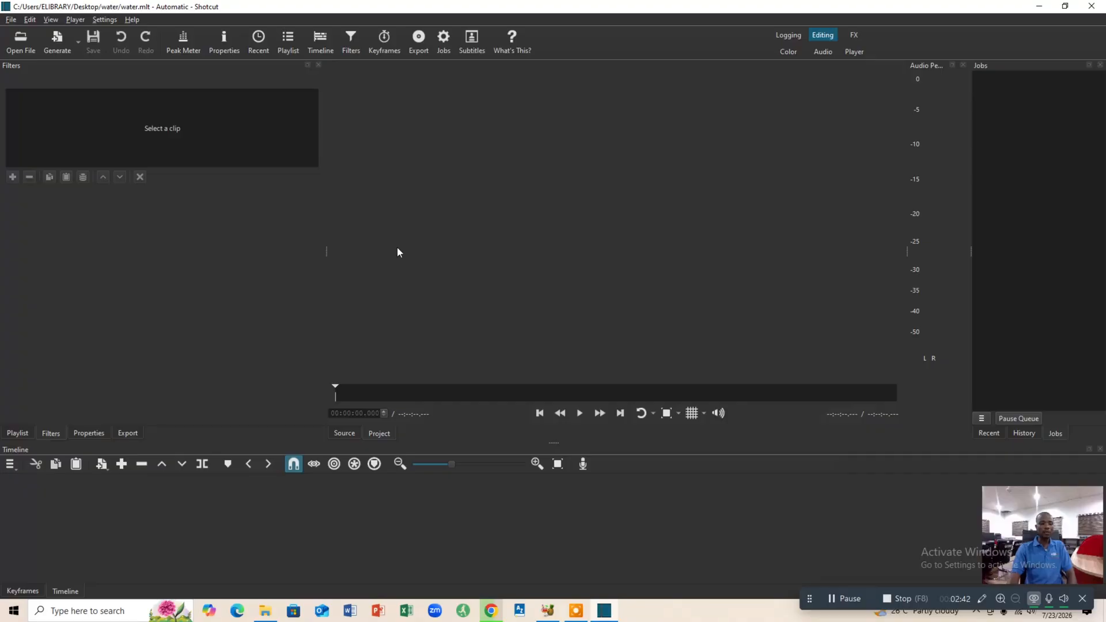
pyautogui.click(21, 40)
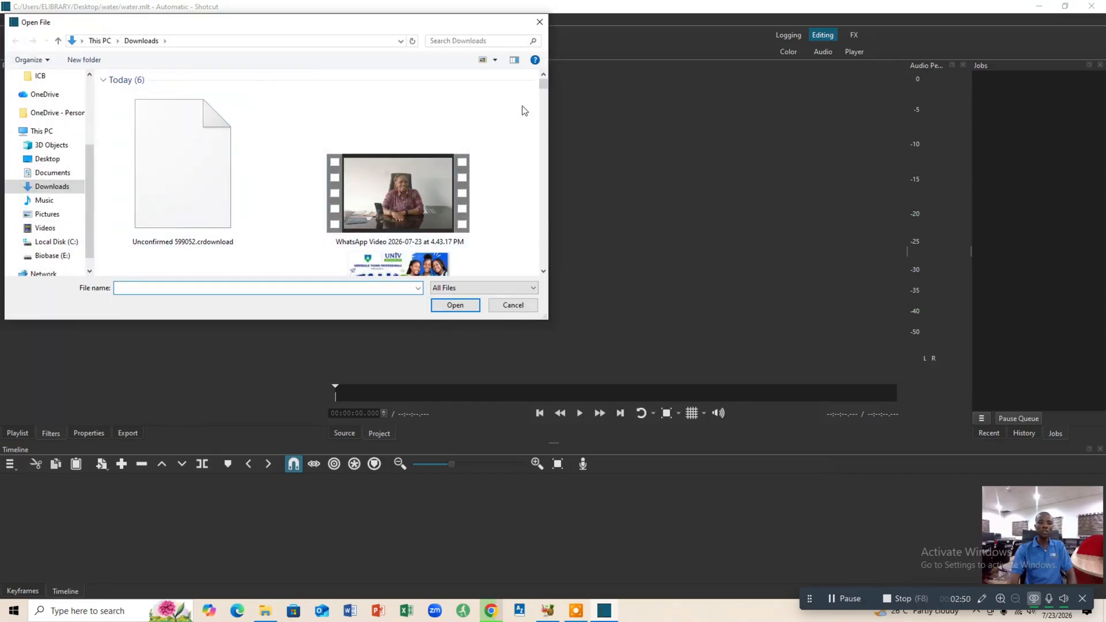
pyautogui.moveTo(543, 87); pyautogui.dragTo(542, 97)
pyautogui.scroll(1, 492, 171)
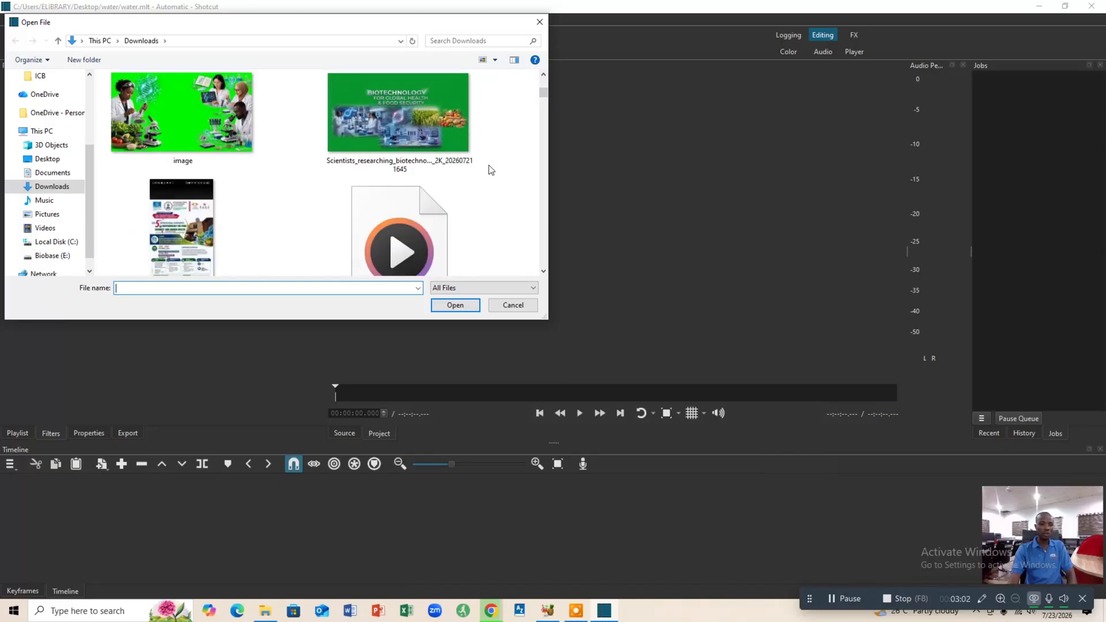
pyautogui.scroll(1, 491, 168)
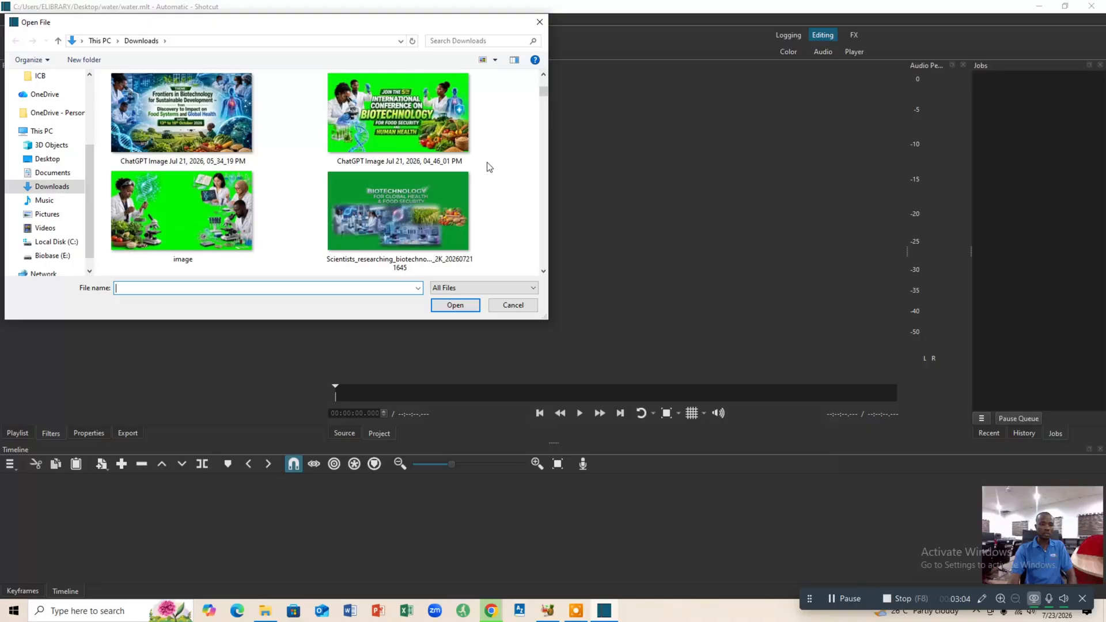
pyautogui.scroll(1, 488, 167)
pyautogui.scroll(1, 478, 172)
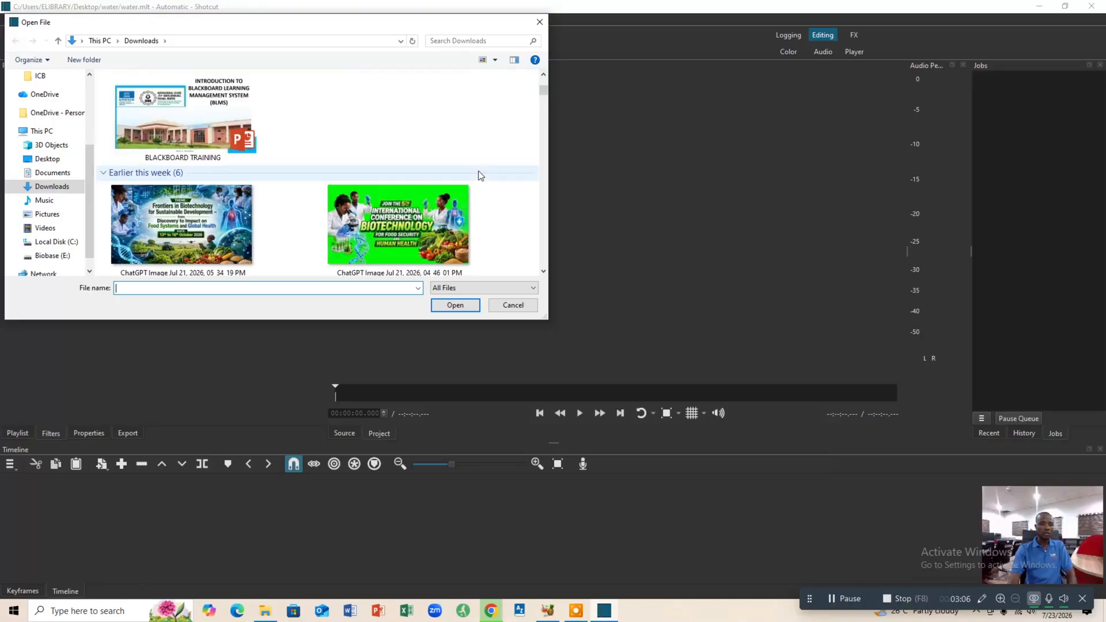
pyautogui.scroll(1, 476, 174)
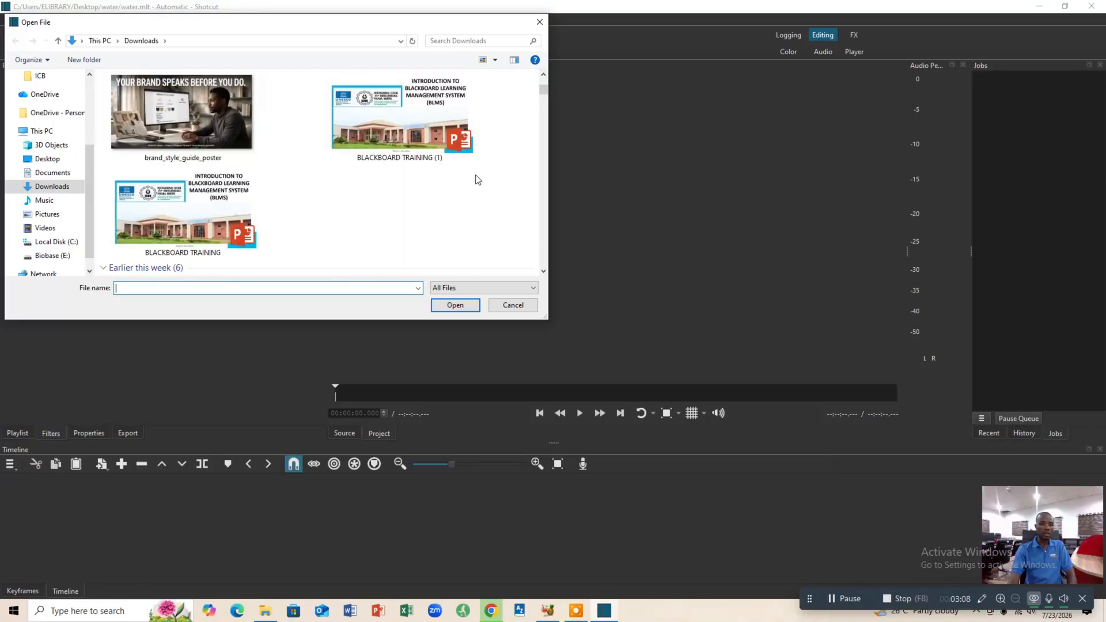
pyautogui.scroll(1, 477, 180)
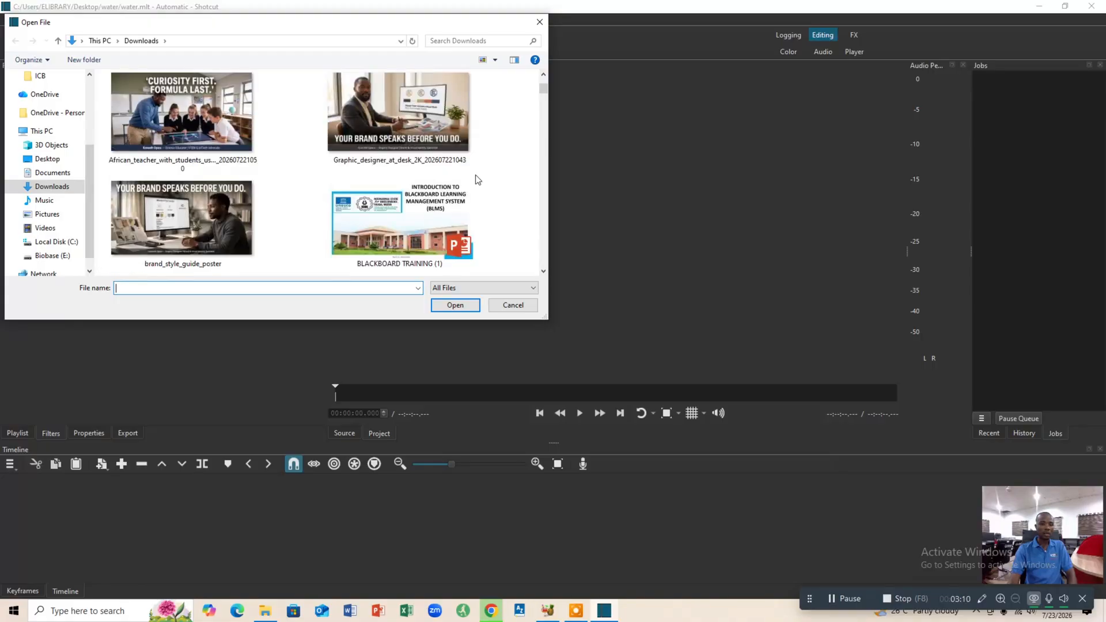
pyautogui.scroll(1, 477, 180)
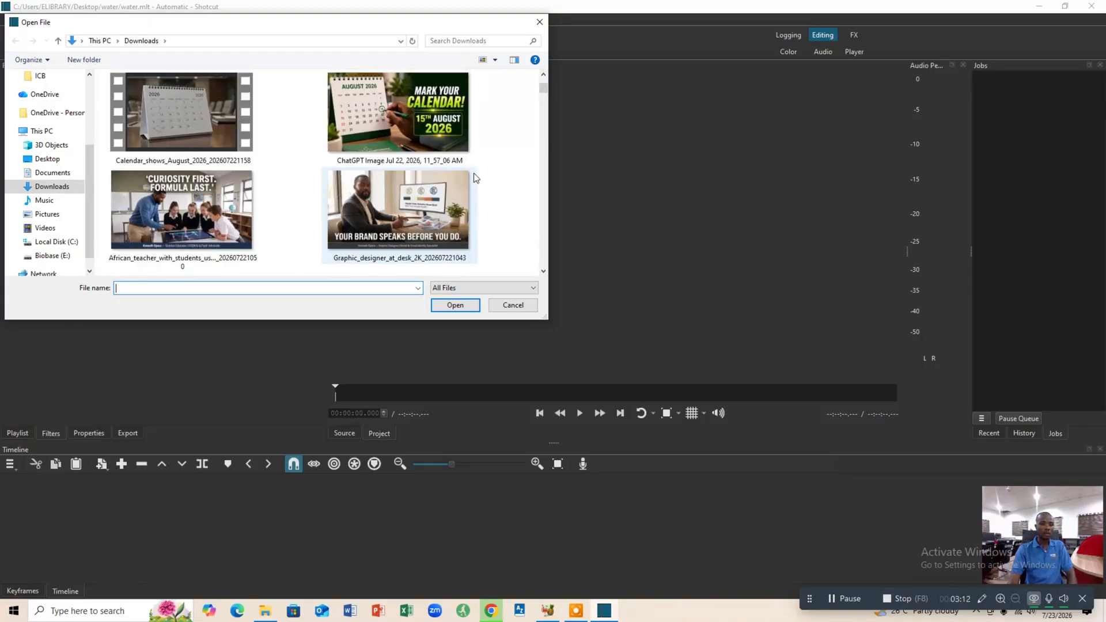
pyautogui.click(190, 132)
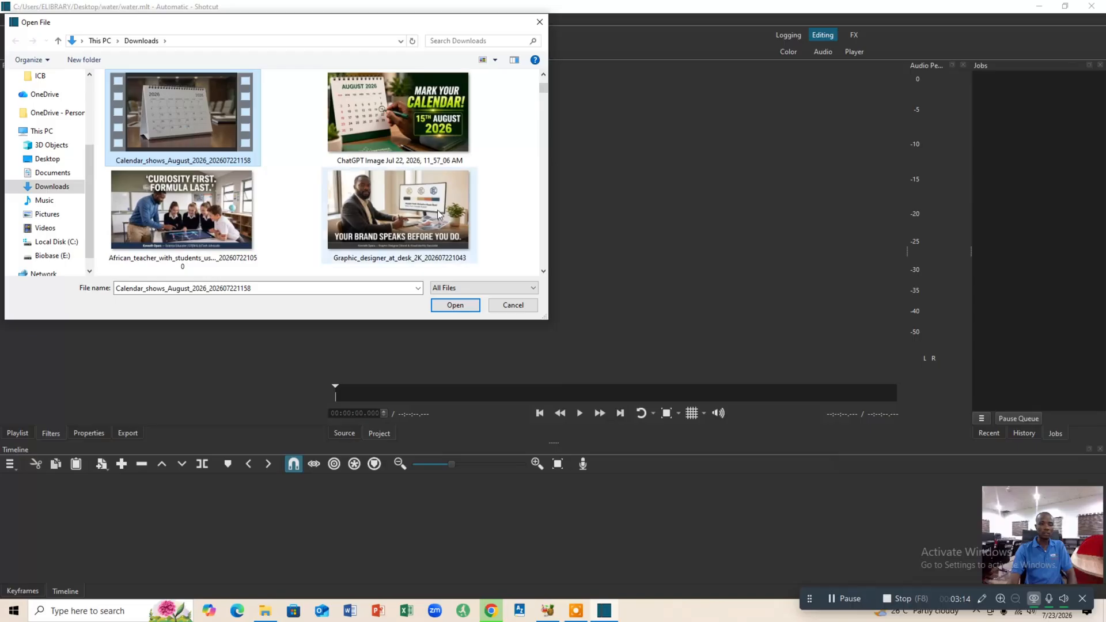
pyautogui.click(461, 308)
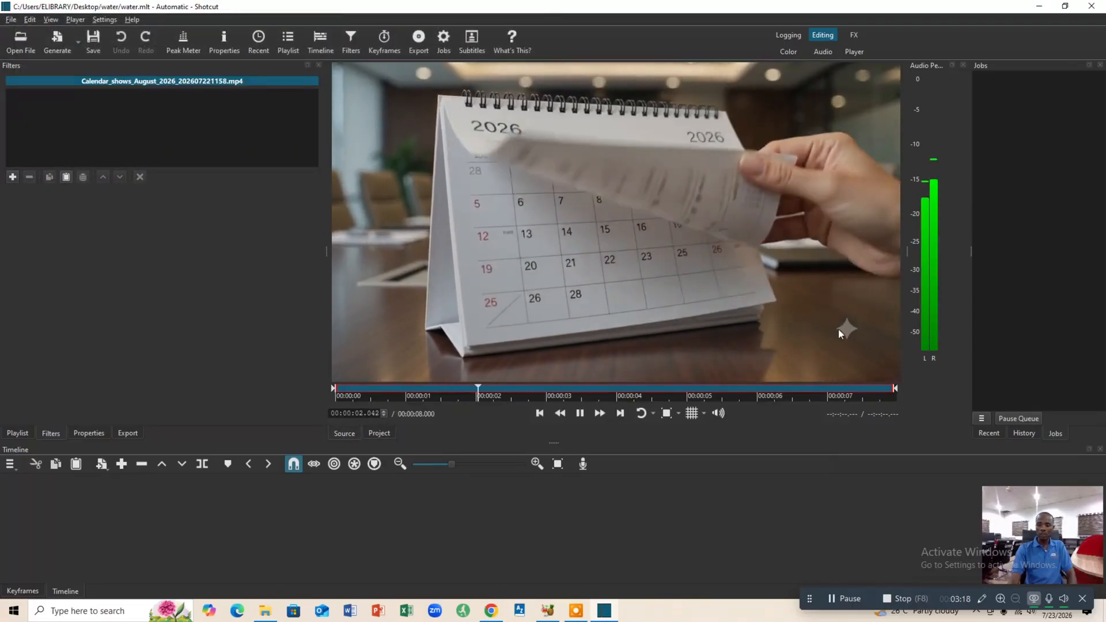
pyautogui.moveTo(611, 233); pyautogui.dragTo(30, 501)
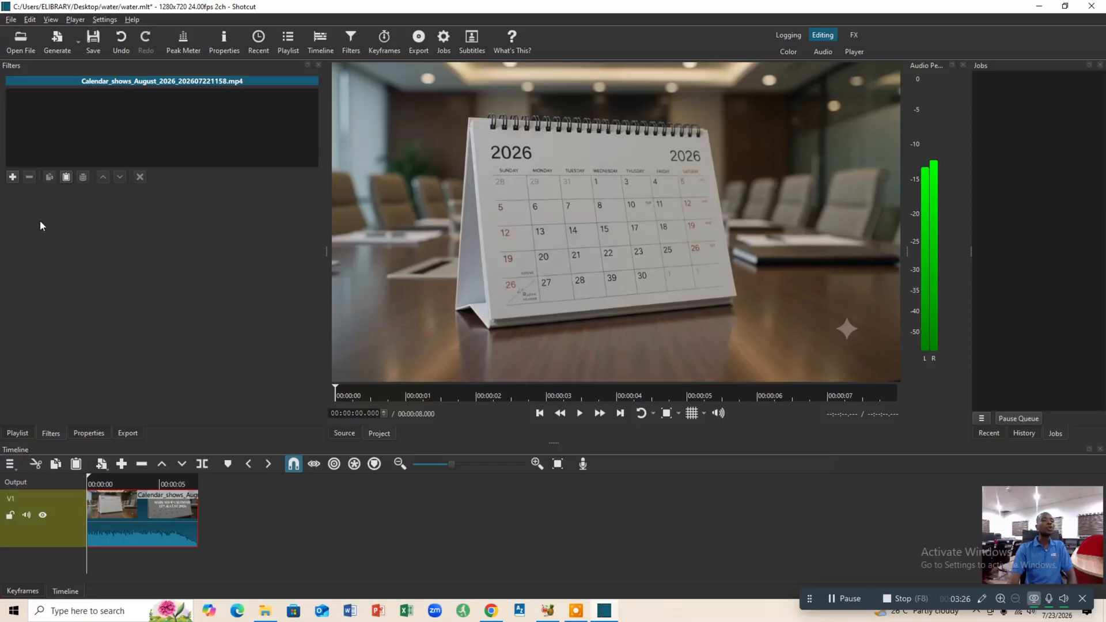
# Find the Spot Remover filter by searching "spo" and add it to the calendar clip.
pyautogui.click(12, 178)
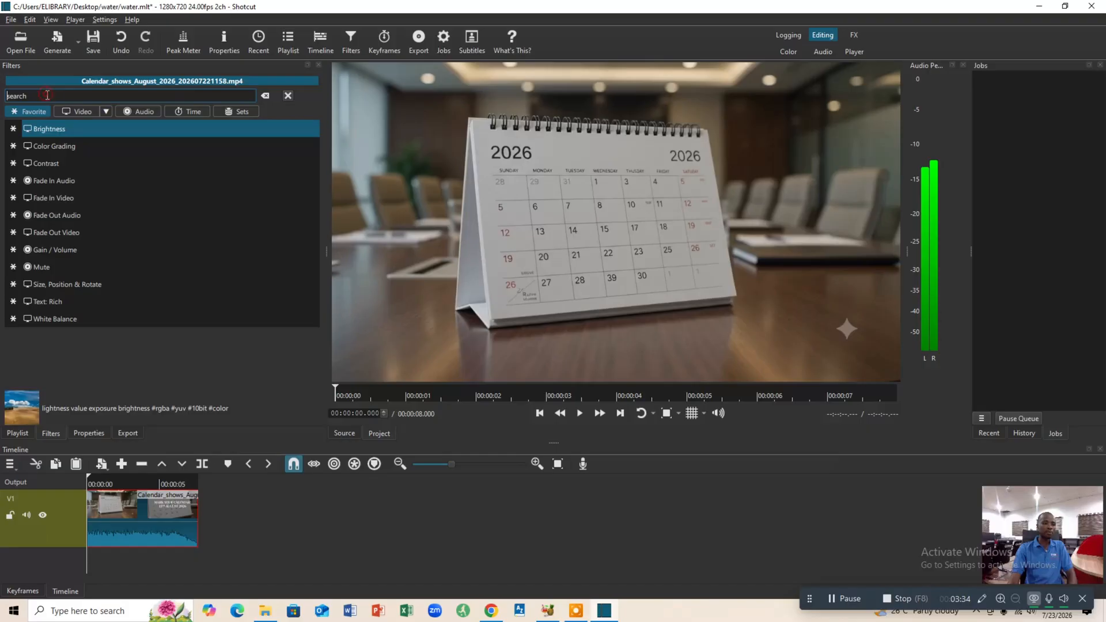
pyautogui.write('spo')
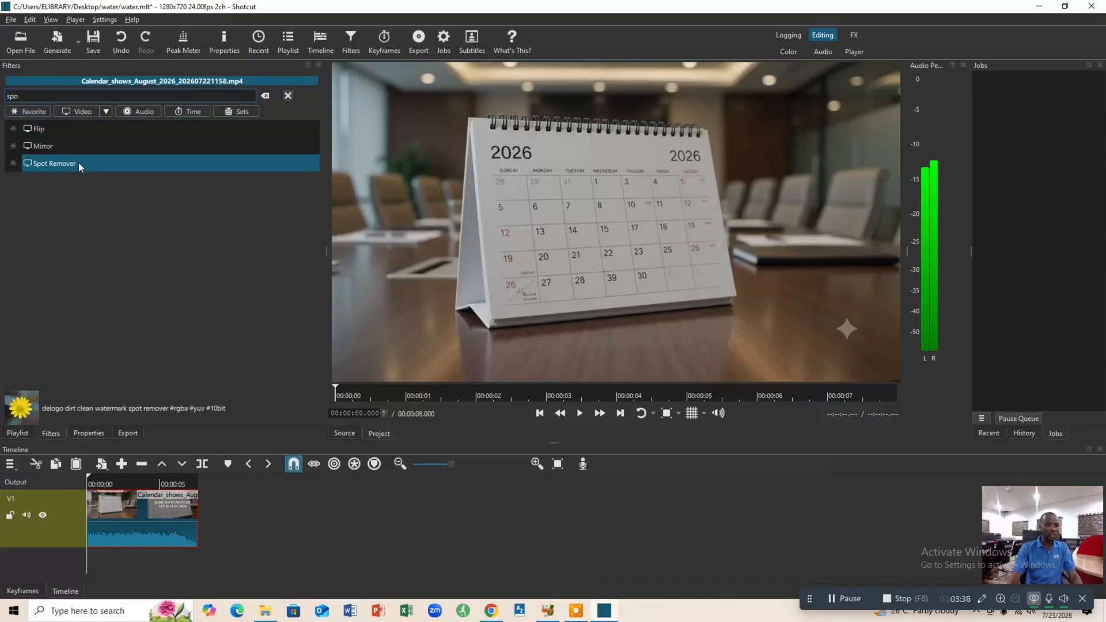
pyautogui.click(74, 165)
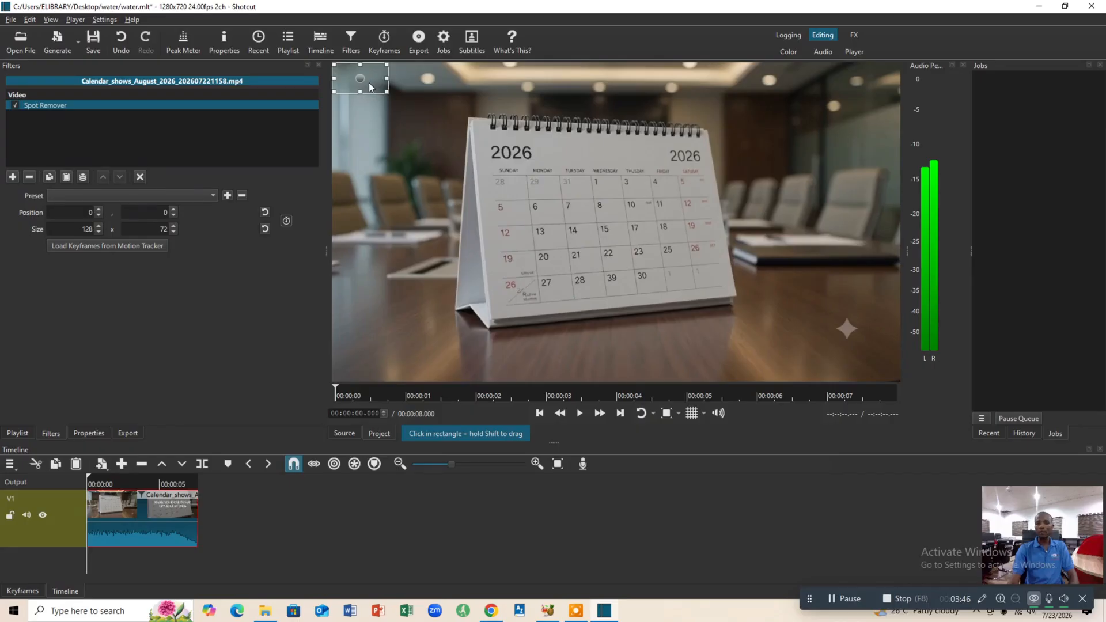
# Place the Spot Remover rectangle over the star watermark at about 1105, 572 and resize it to about 133 x 66.
pyautogui.moveTo(374, 87); pyautogui.dragTo(369, 81)
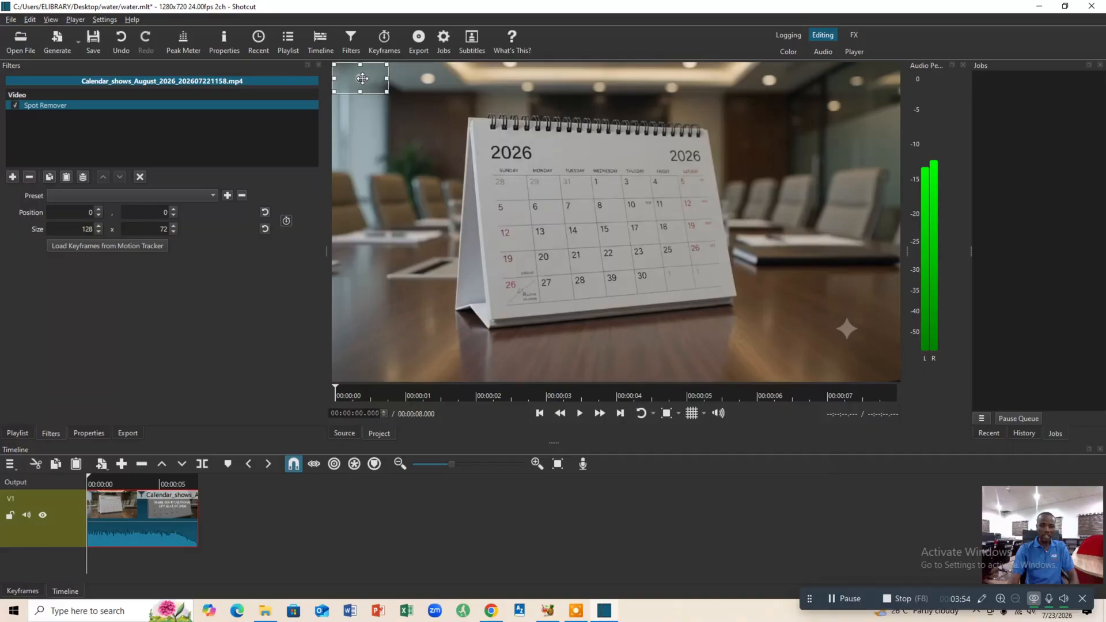
pyautogui.moveTo(363, 78); pyautogui.dragTo(862, 333)
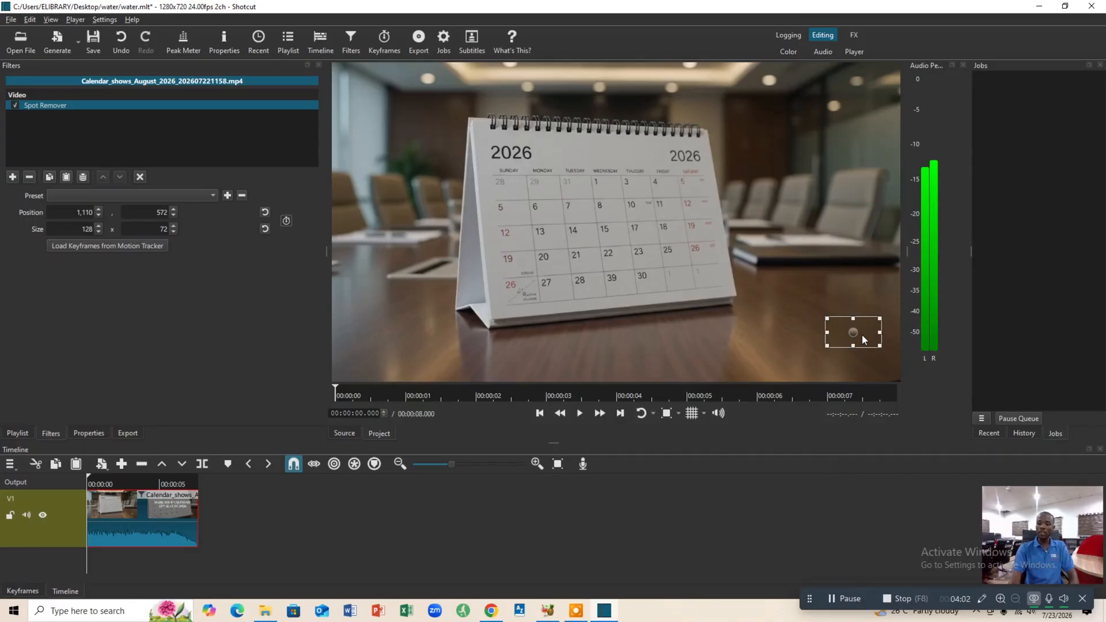
pyautogui.moveTo(828, 344)
pyautogui.mouseDown()
pyautogui.moveTo(800, 357)
pyautogui.moveTo(818, 347)
pyautogui.mouseUp()
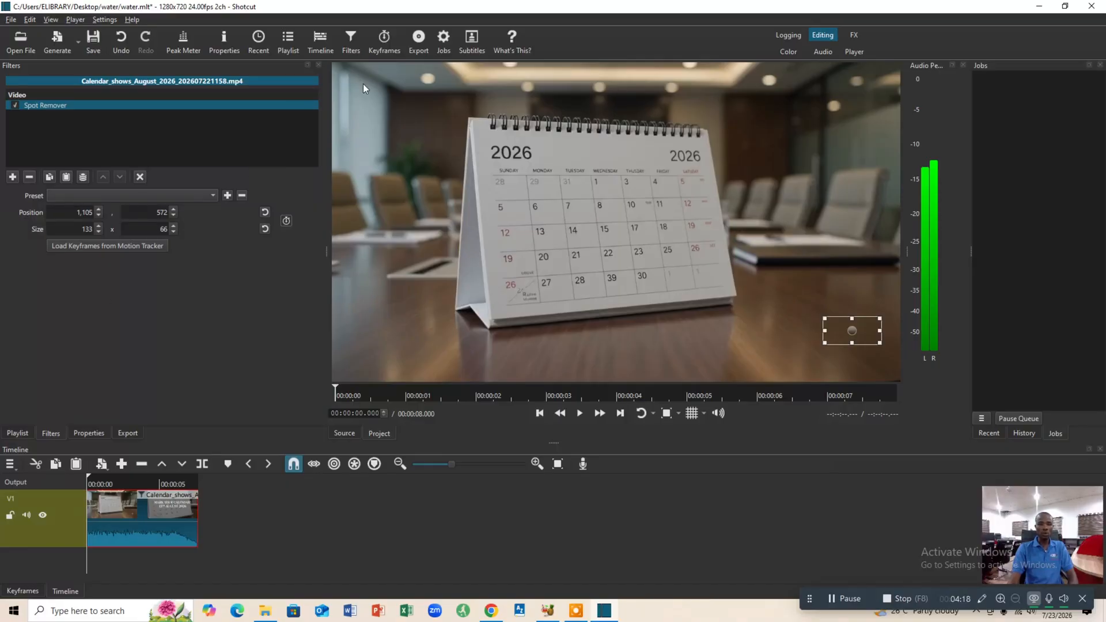
# Export the timeline with the default preset as an MP4 video named "water" on the Desktop.
pyautogui.click(421, 50)
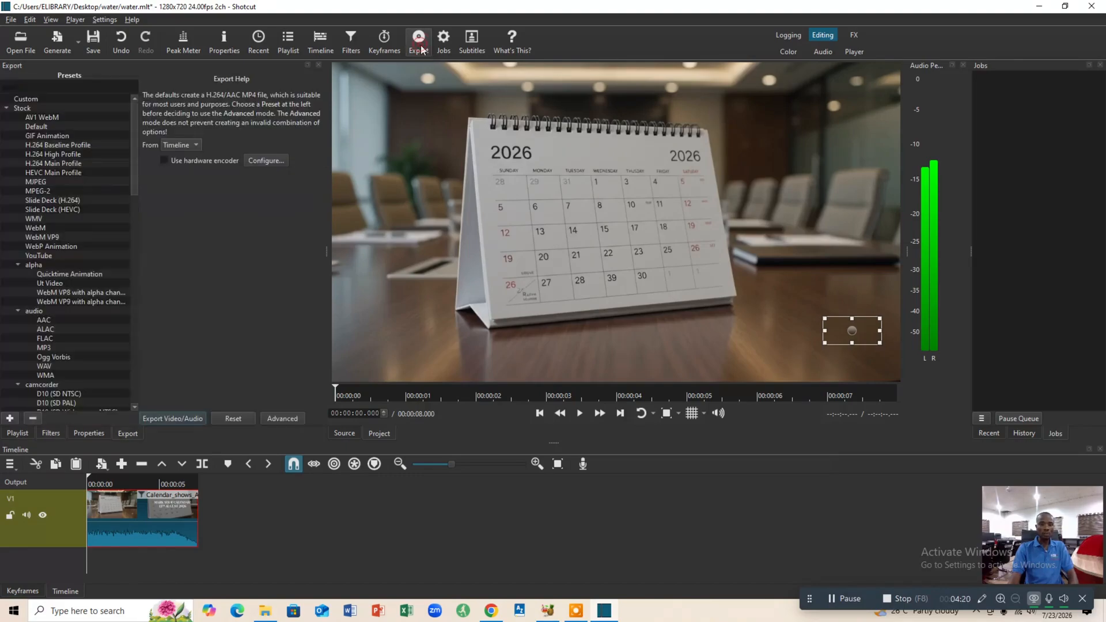
pyautogui.click(172, 418)
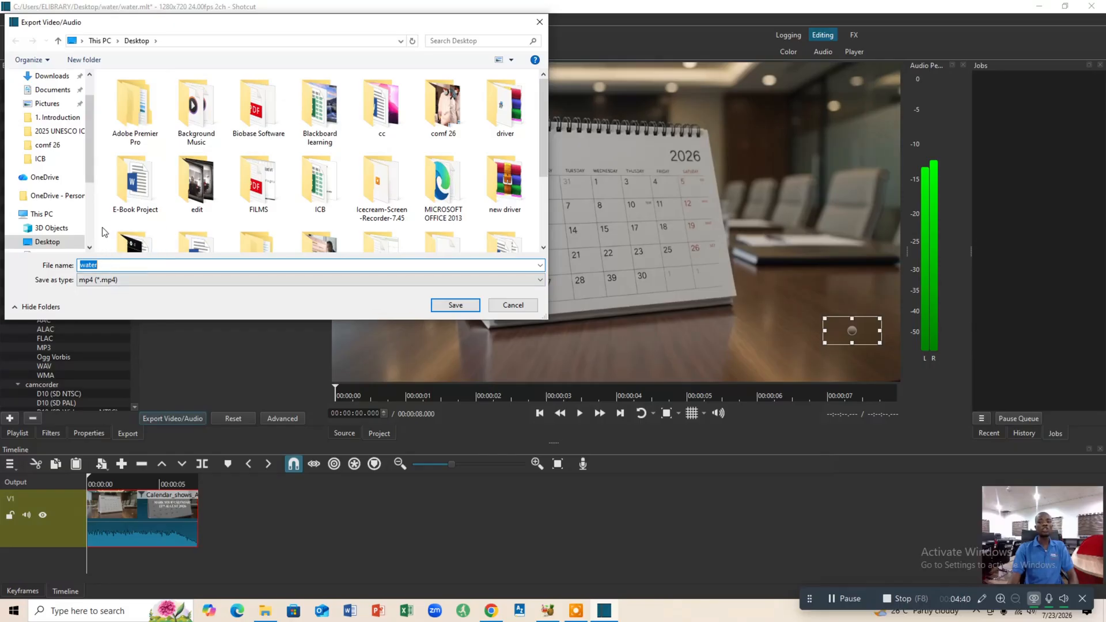
pyautogui.click(453, 306)
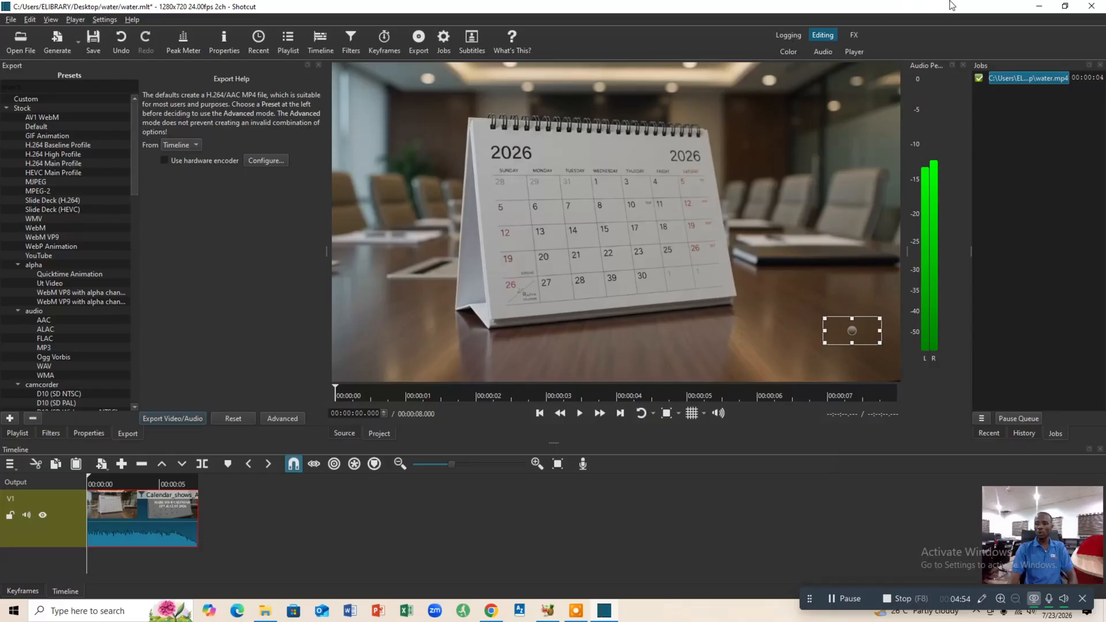
# Move the exported water video to an empty area of the desktop and open it for playback.
pyautogui.click(1041, 7)
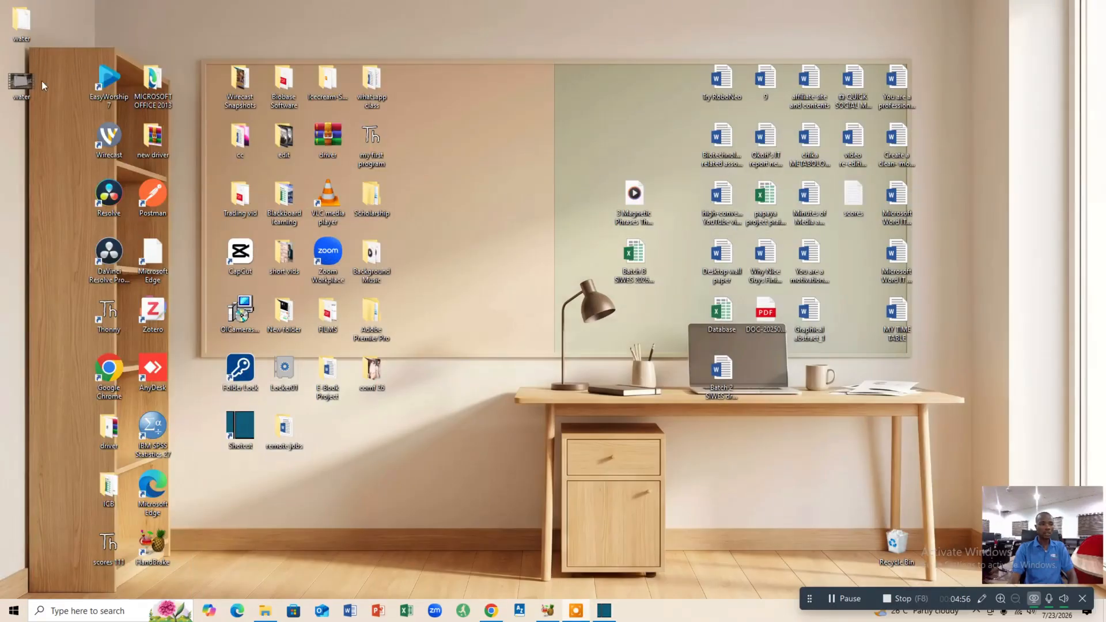
pyautogui.moveTo(21, 80); pyautogui.dragTo(476, 117)
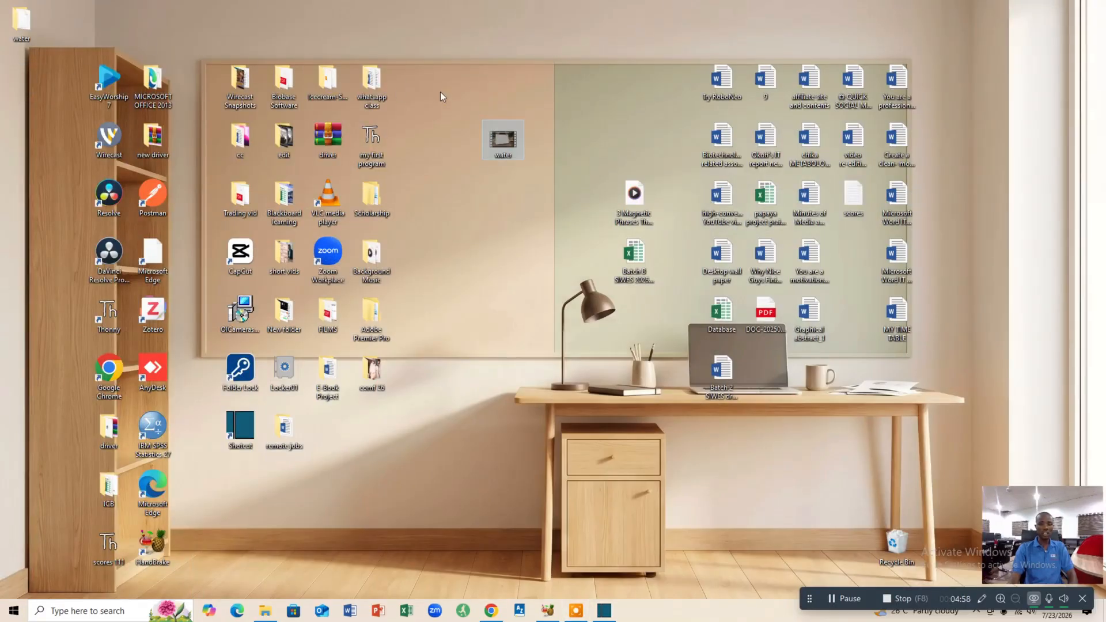
pyautogui.doubleClick(501, 140)
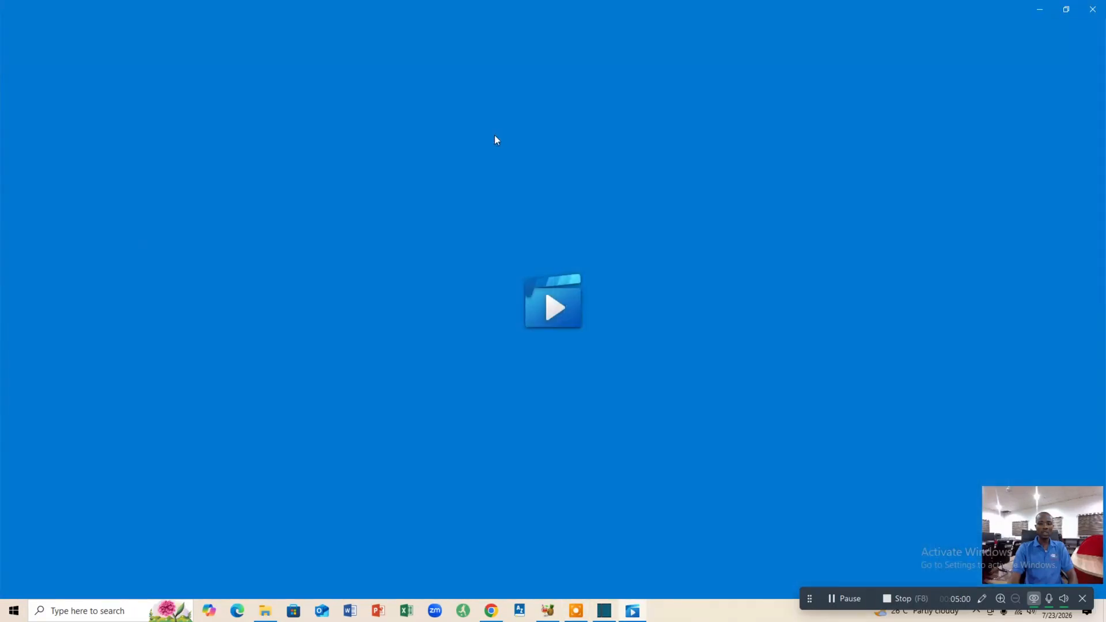